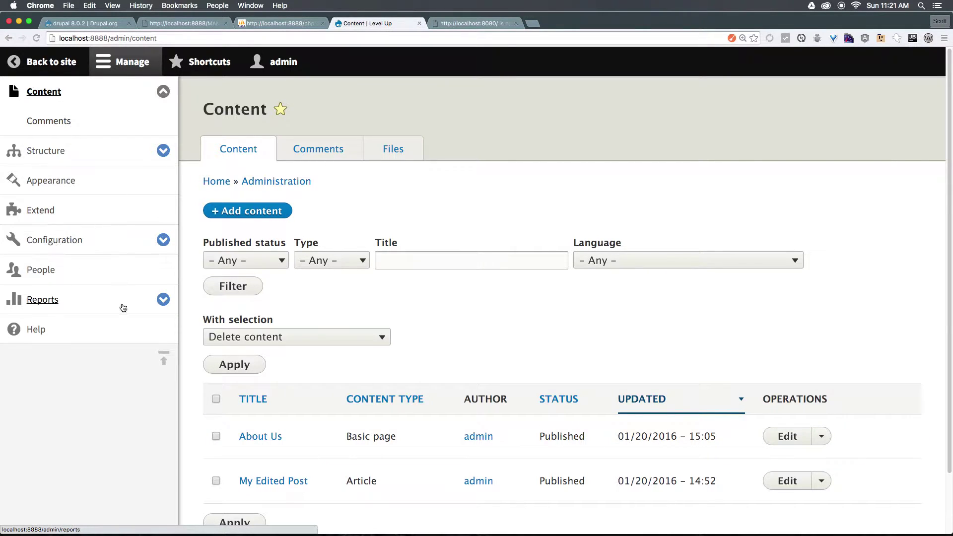
Open the People page (admin/people) listing the site's user accounts
scroll(515, 310, "down", 1)
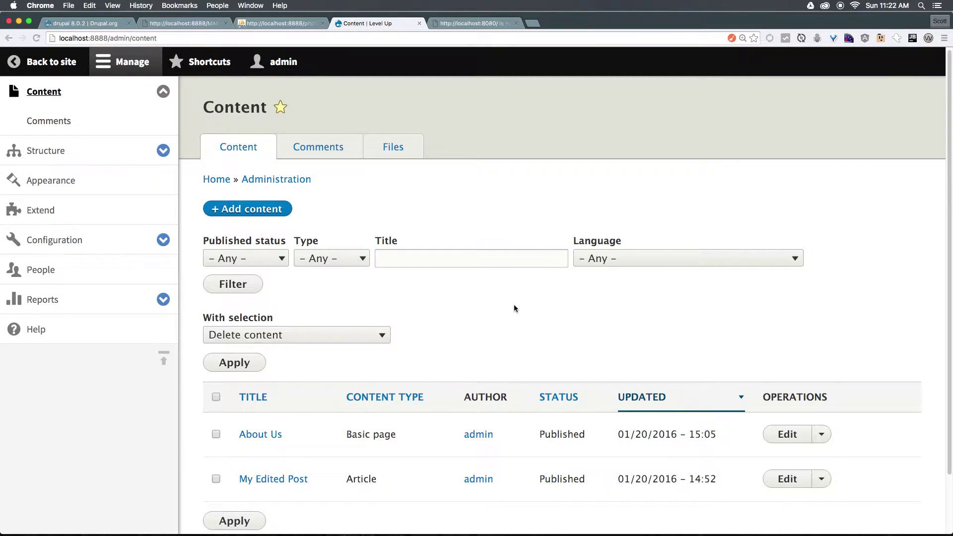
scroll(514, 308, "down", 1)
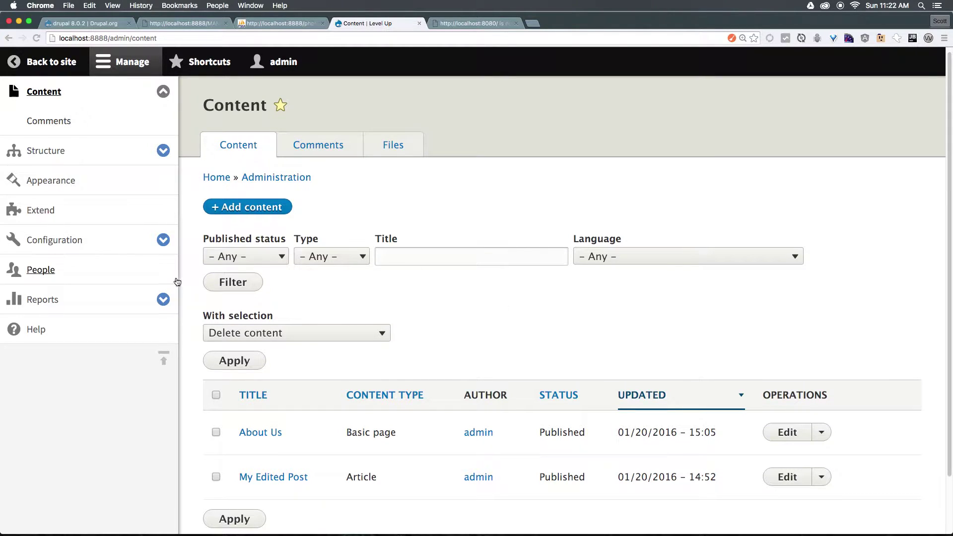
left_click(69, 276)
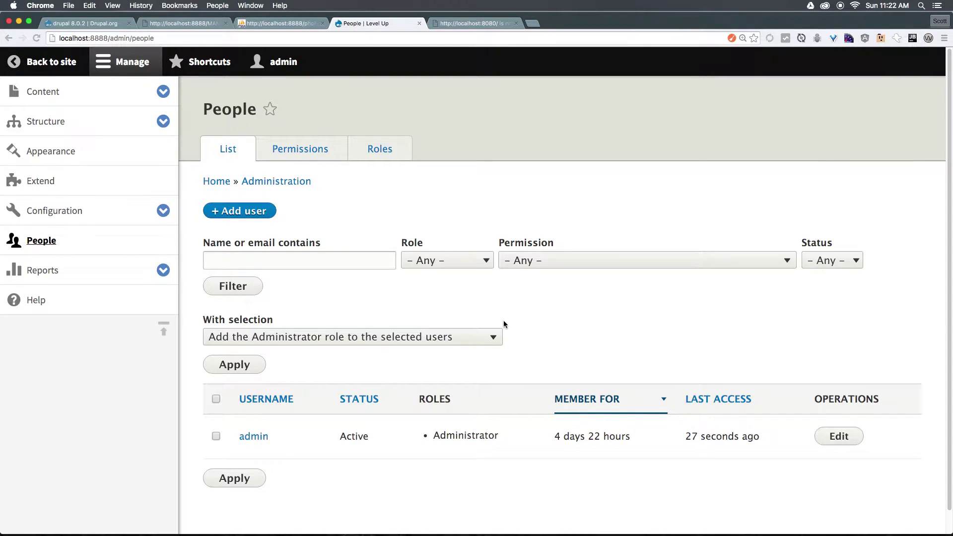
Start a new user account and enter its e-mail, username and the password twice to confirm it
scroll(503, 324, "down", 1)
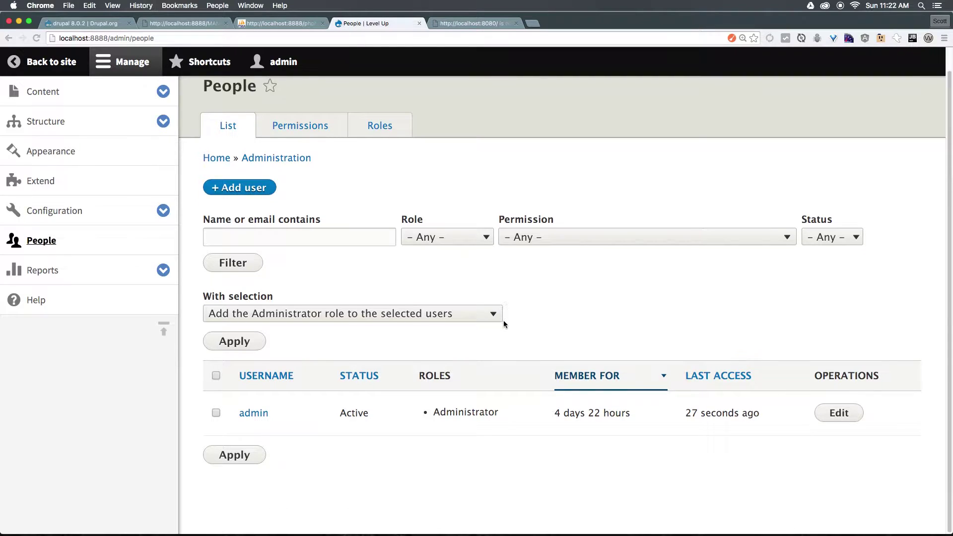
left_click(256, 192)
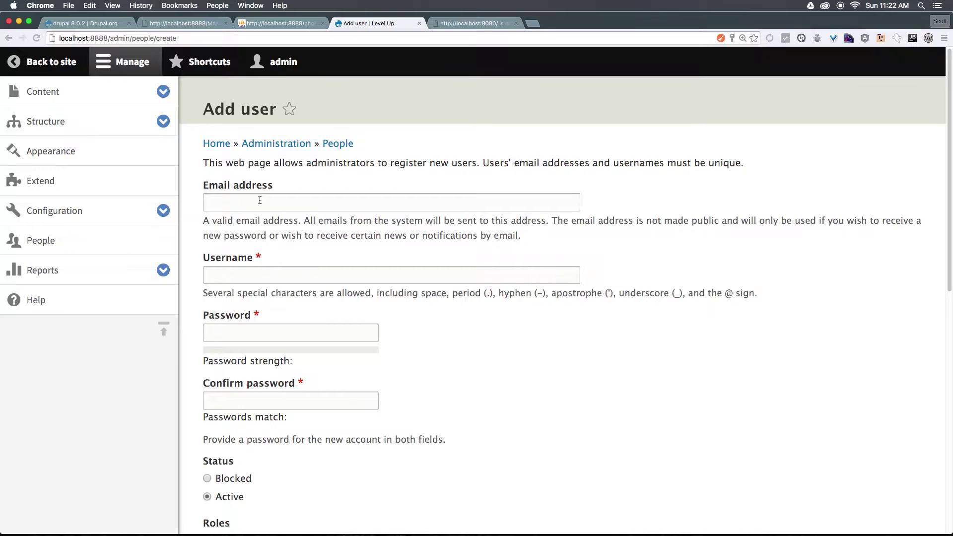
left_click(272, 196)
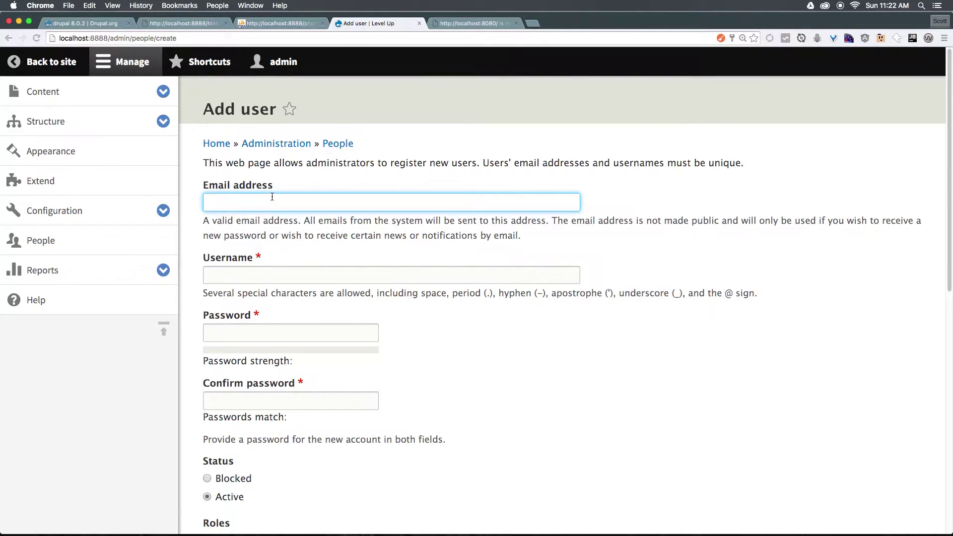
key("Tab")
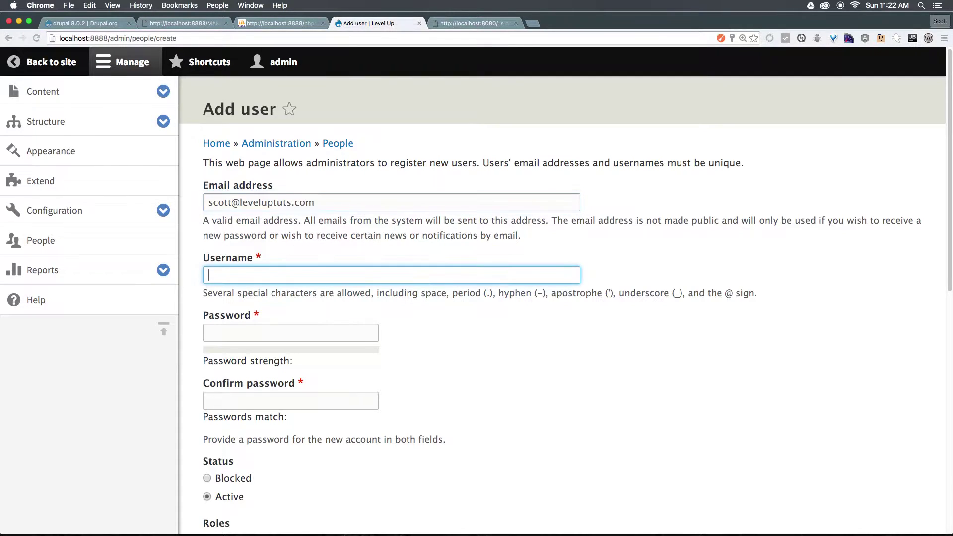
type("scott")
key("Tab")
type("password")
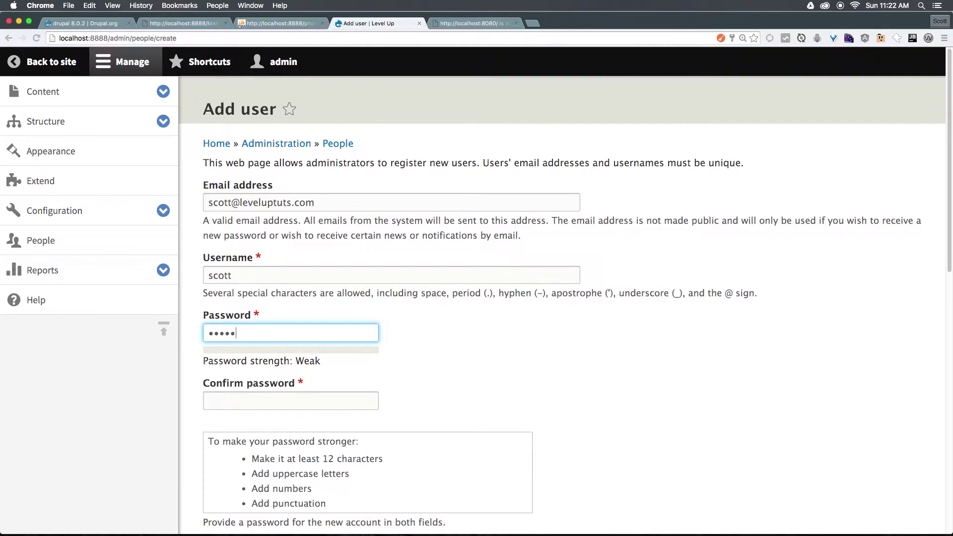
key("Tab")
type("password")
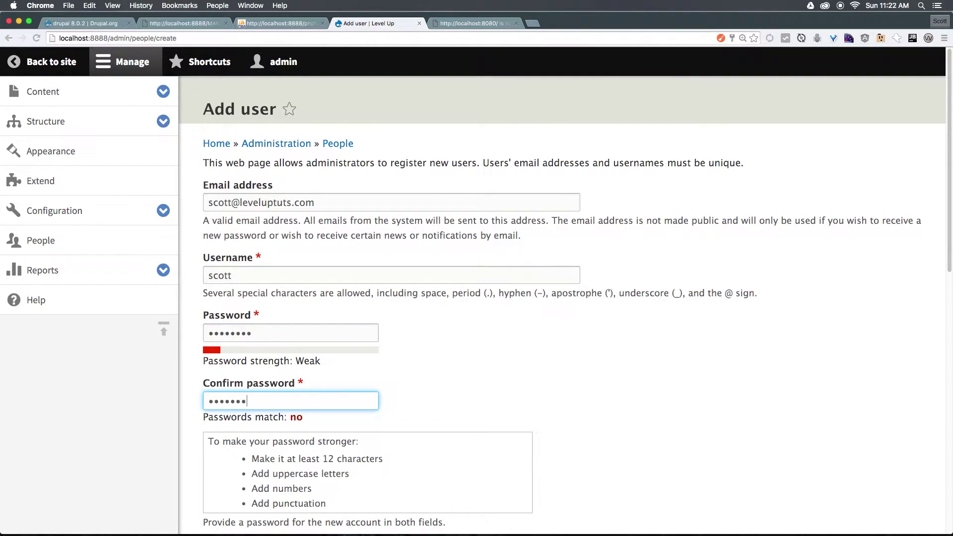
scroll(379, 170, "down", 3)
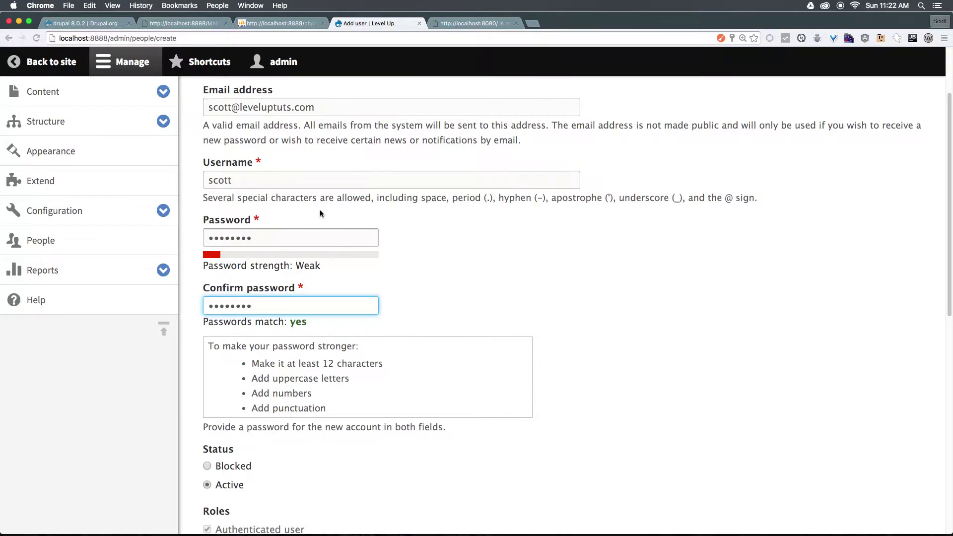
scroll(320, 213, "down", 1)
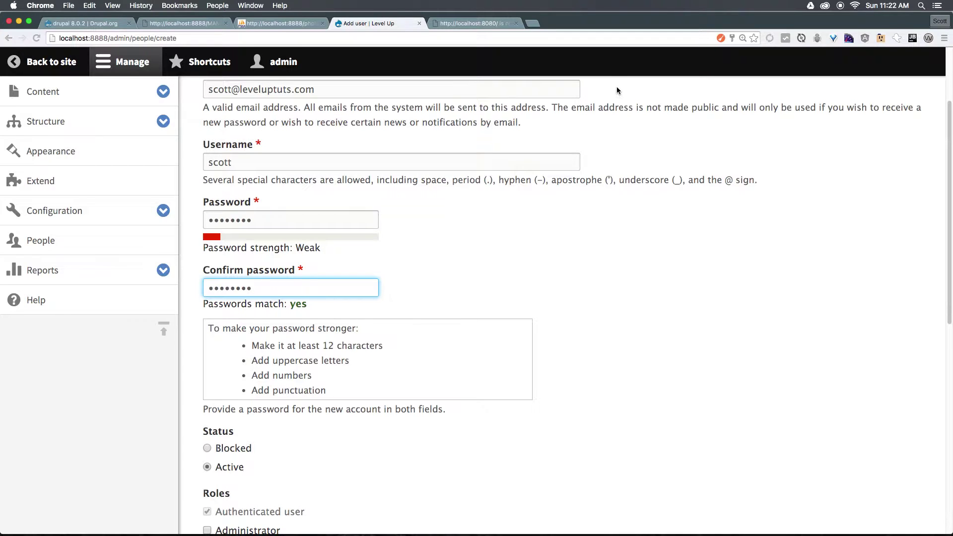
scroll(568, 415, "down", 5)
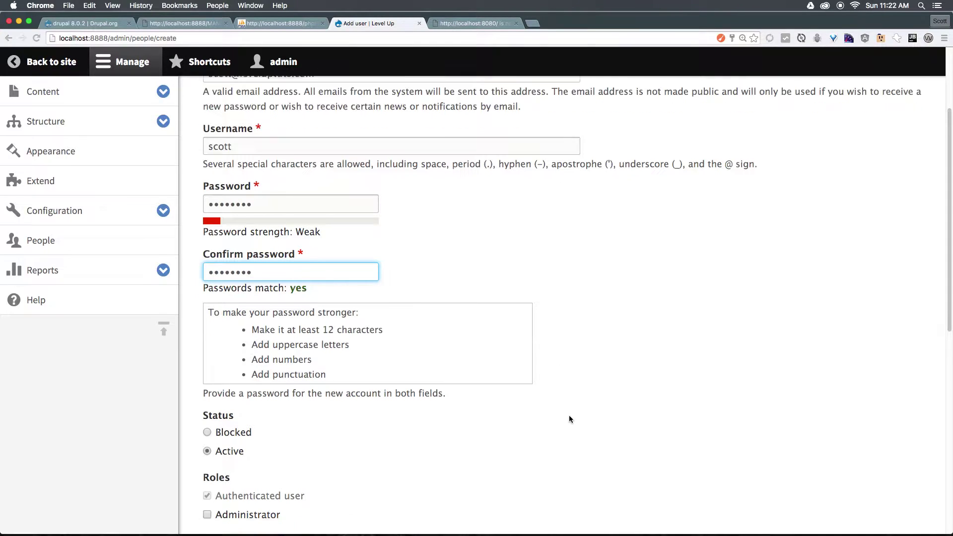
scroll(567, 413, "up", 5)
scroll(567, 413, "down", 5)
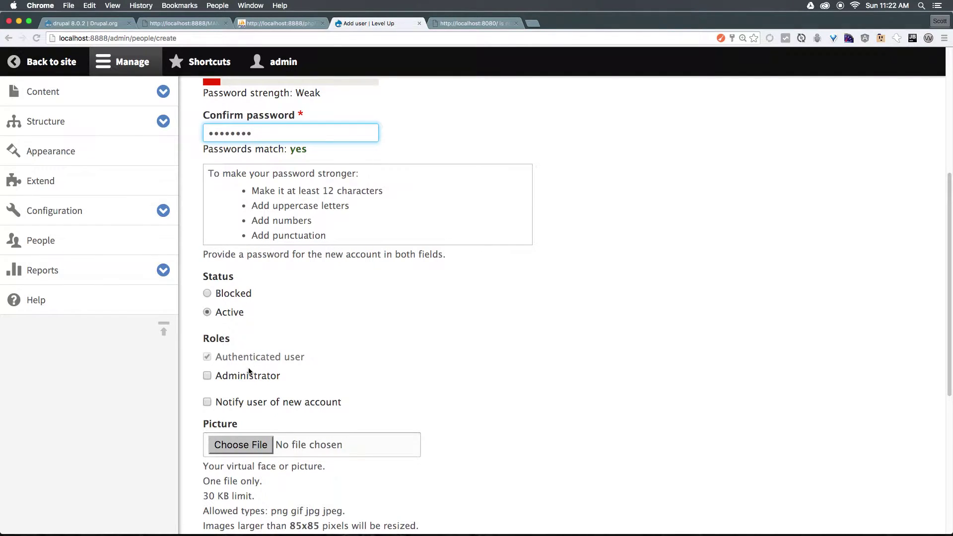
scroll(899, 253, "down", 5)
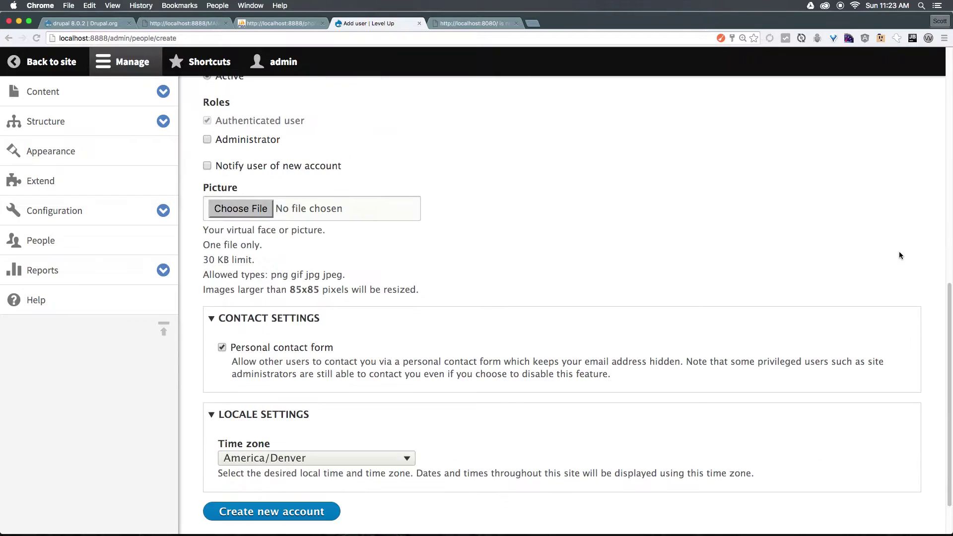
scroll(898, 254, "up", 1)
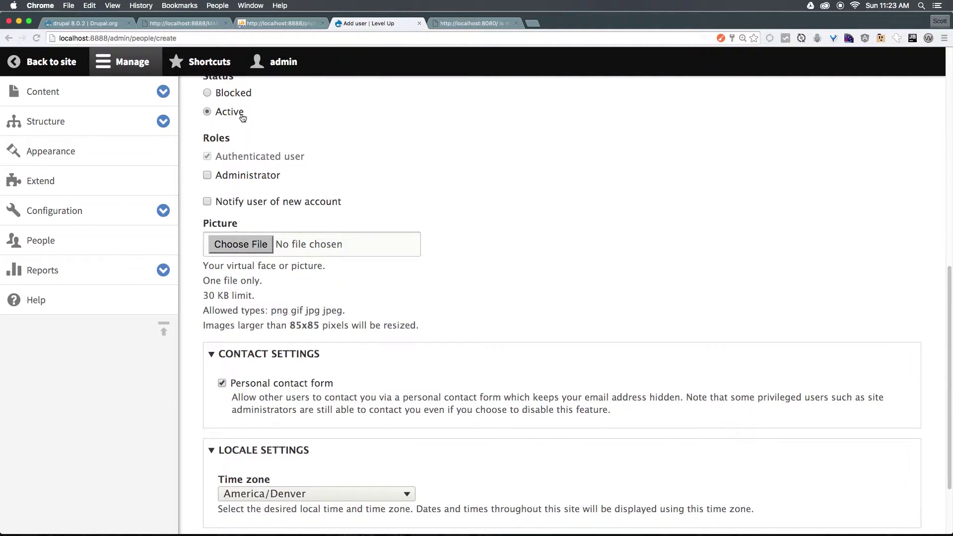
scroll(240, 114, "up", 1)
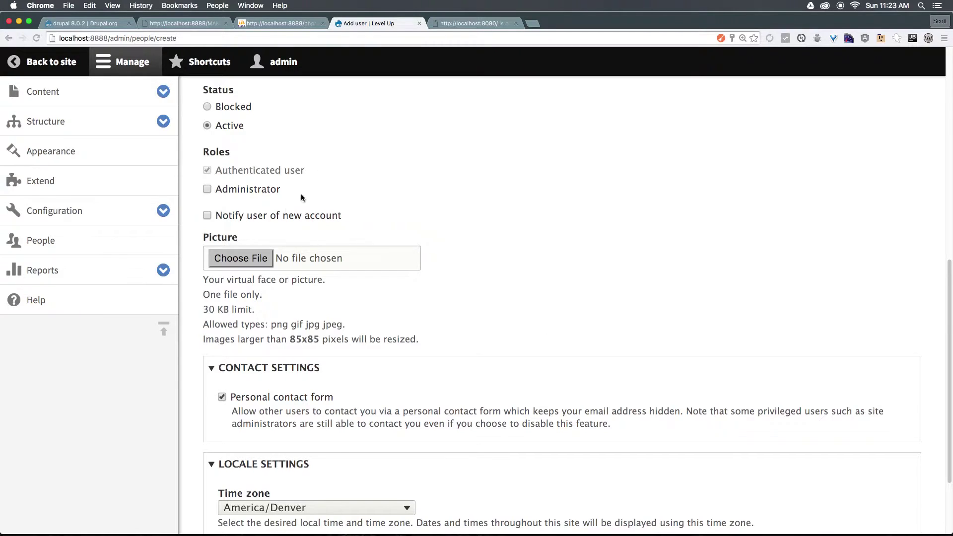
Create the account with Administrator and Notify user of new account ticked, then return to People
left_click(207, 190)
left_click(206, 216)
scroll(263, 262, "down", 5)
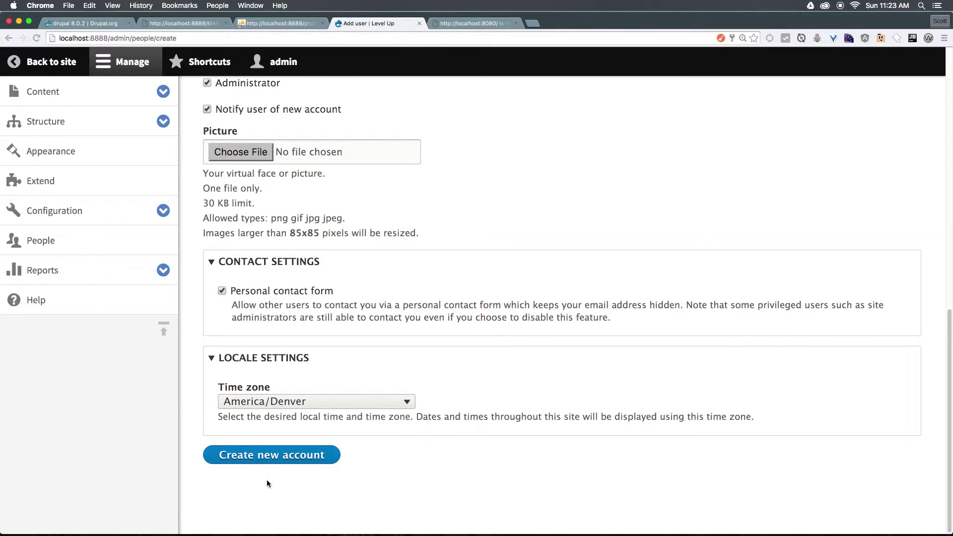
left_click(256, 460)
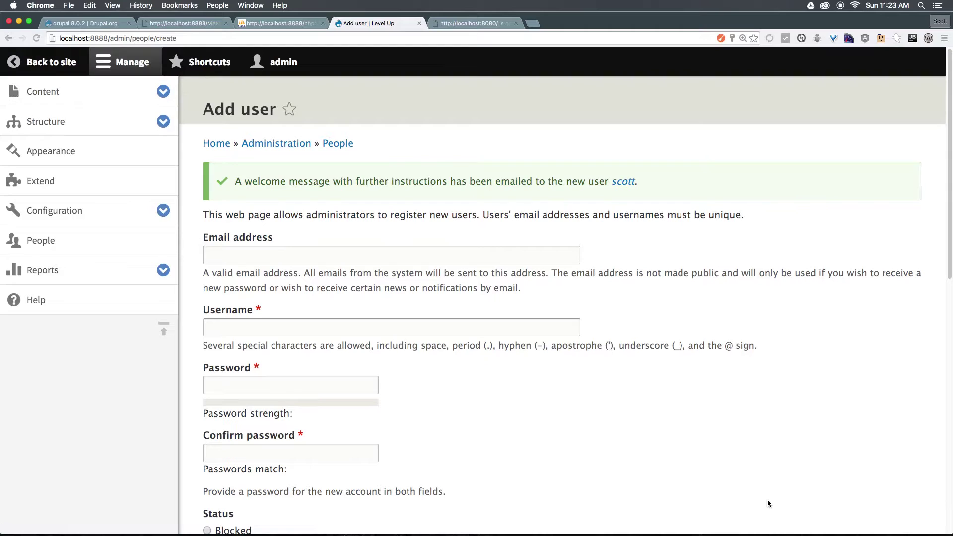
left_click_drag(318, 180, 607, 176)
left_click(338, 144)
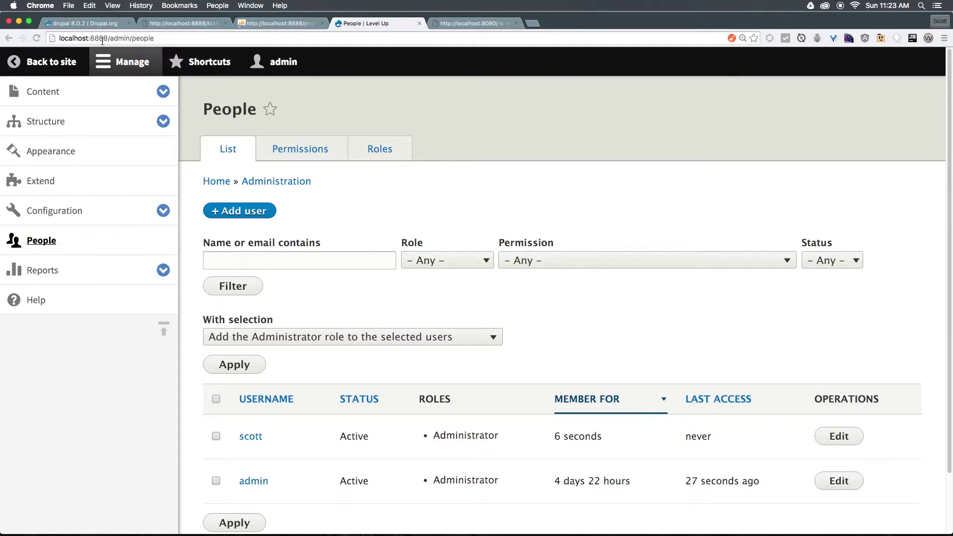
Load localhost:8888/user in a new private browsing window
left_click_drag(107, 38, 2, 46)
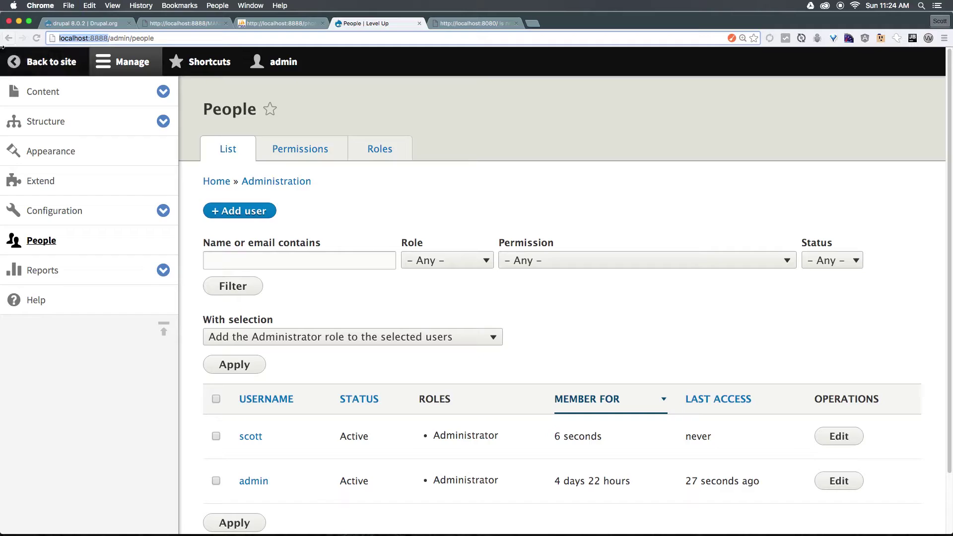
key("super+c")
key("super+shift+n")
key("super+v")
key("Return")
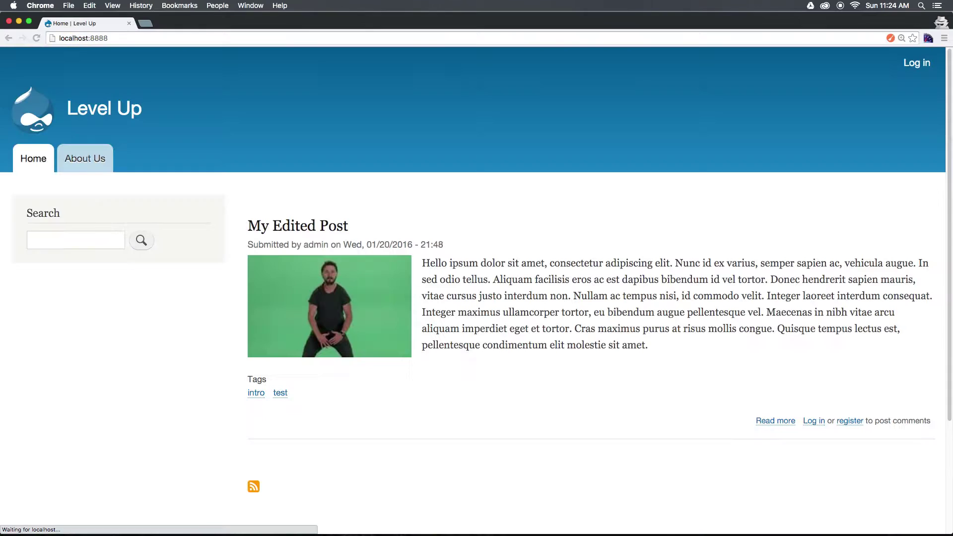
left_click(112, 38)
key("Right")
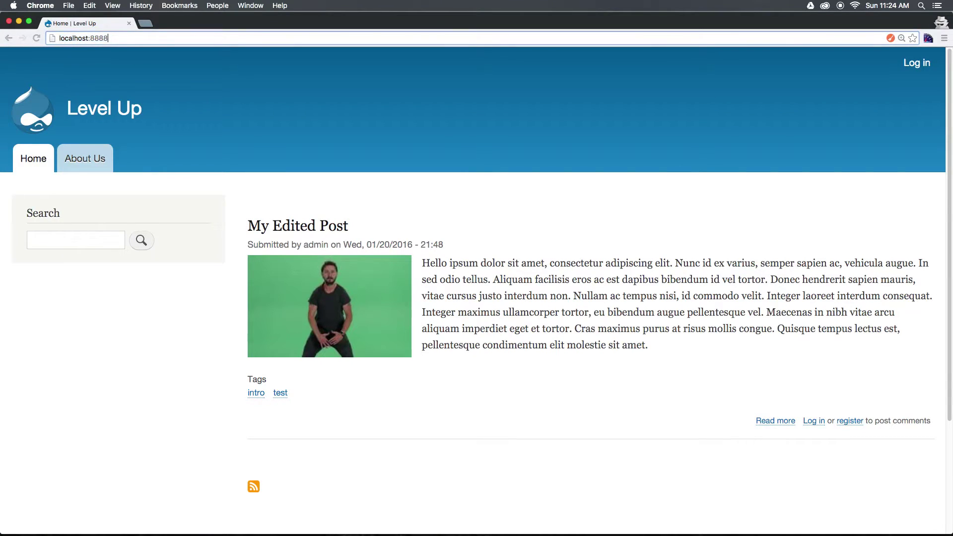
type("/user")
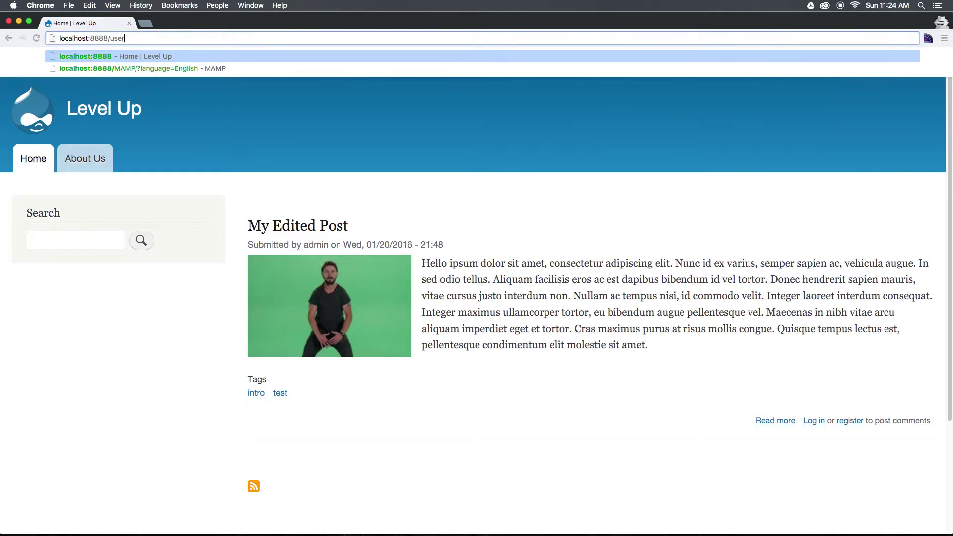
key("Return")
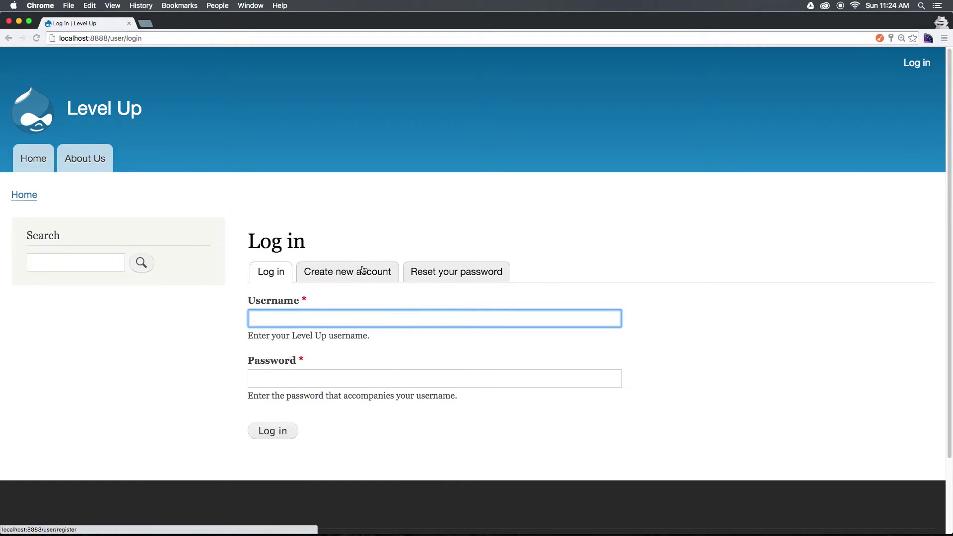
Bring up the site's Create new account form, then go back to the admin window
left_click(317, 276)
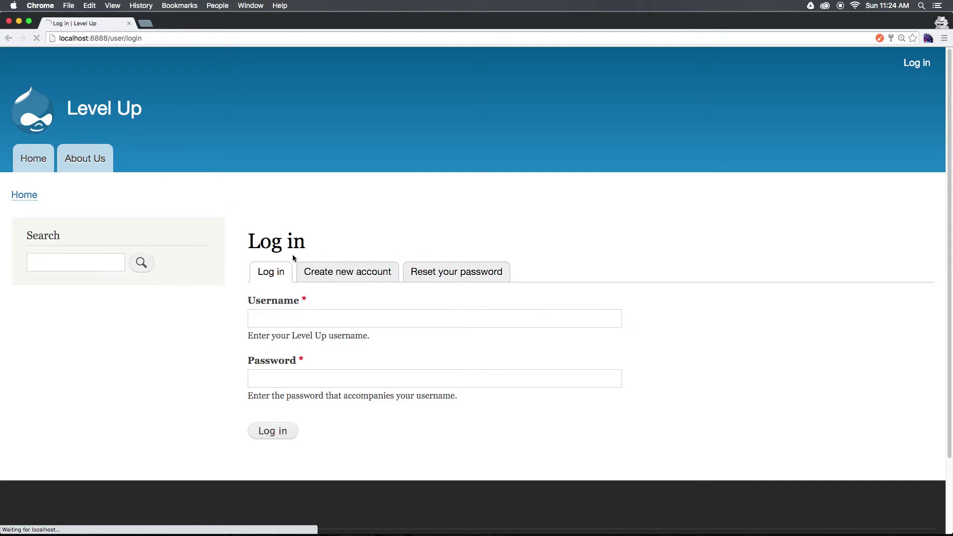
scroll(407, 305, "down", 5)
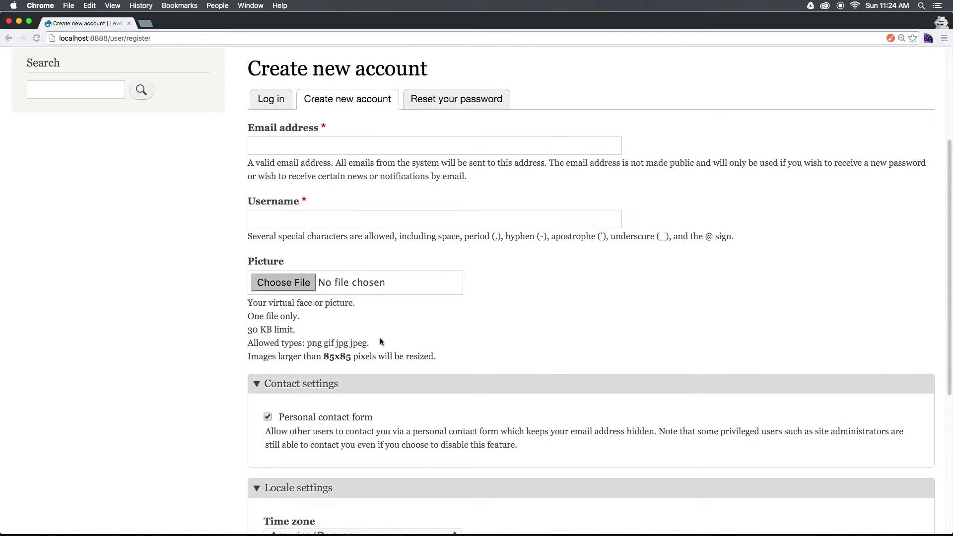
scroll(379, 338, "down", 2)
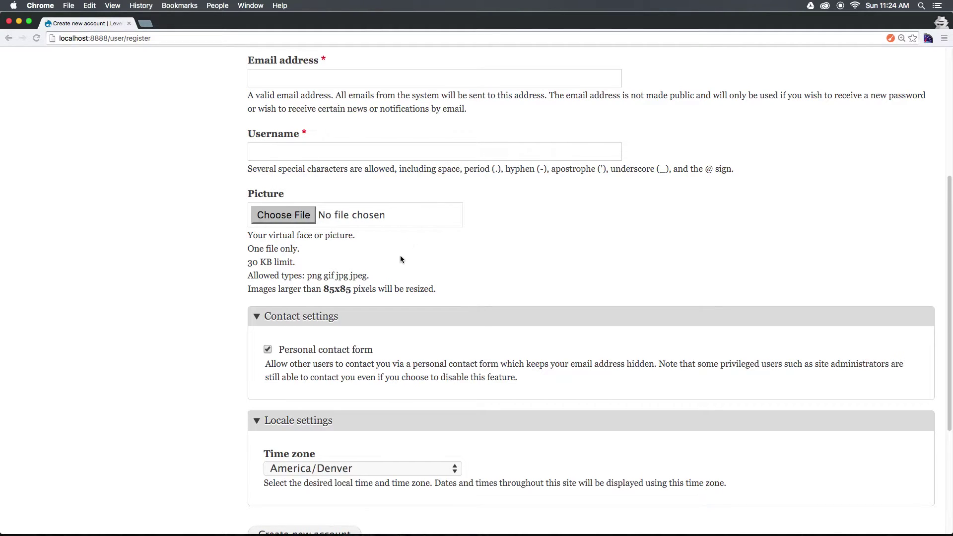
scroll(399, 255, "up", 5)
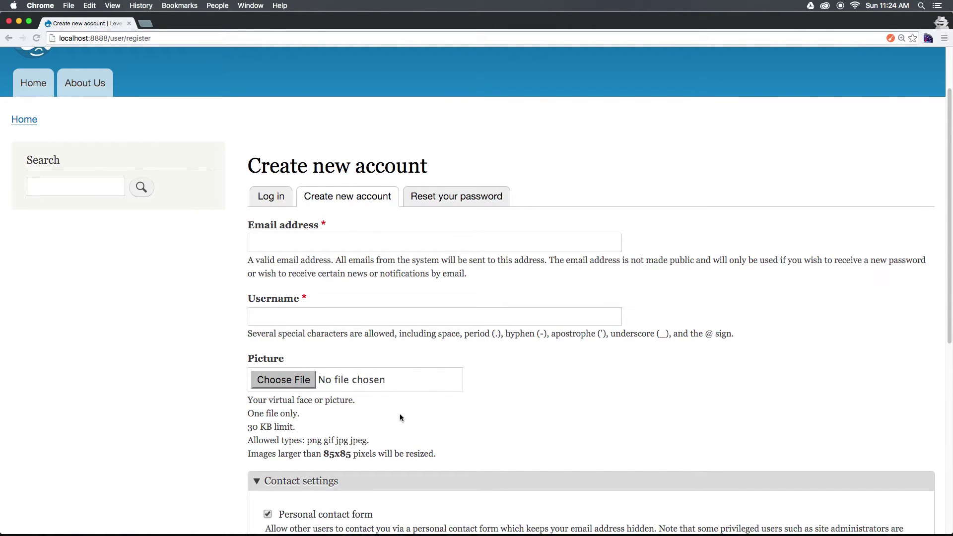
key("super+grave")
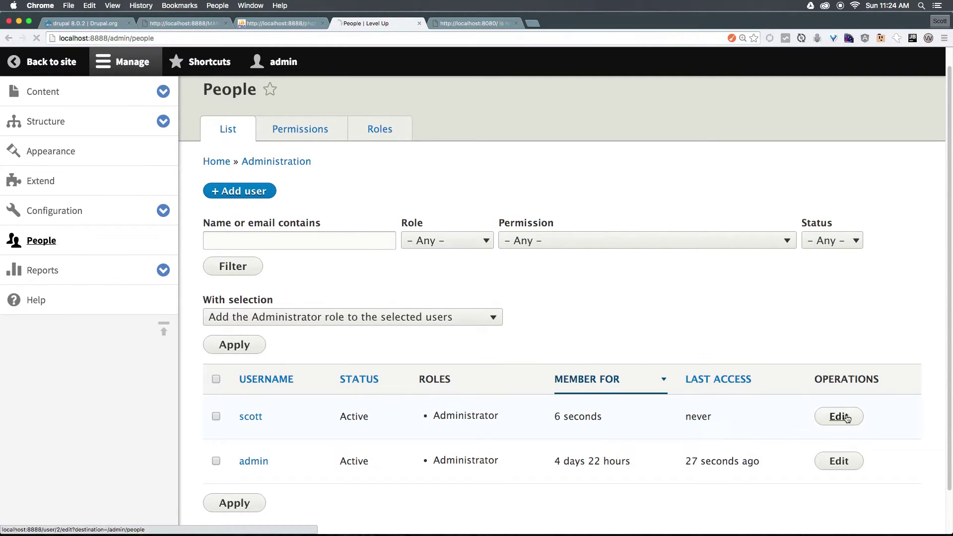
Open the new user's edit form in admin, then log in as that user in the private window
left_click(843, 417)
scroll(532, 391, "down", 4)
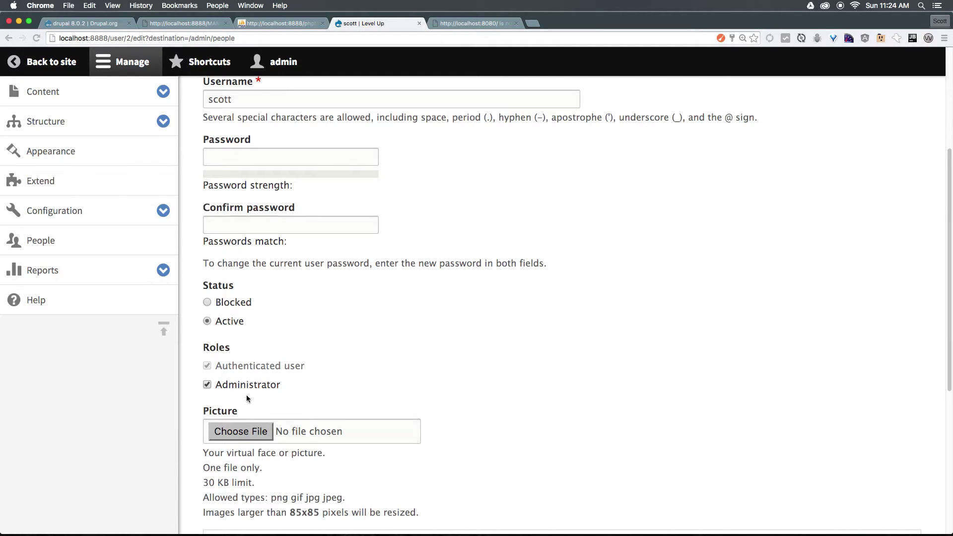
key("super+grave")
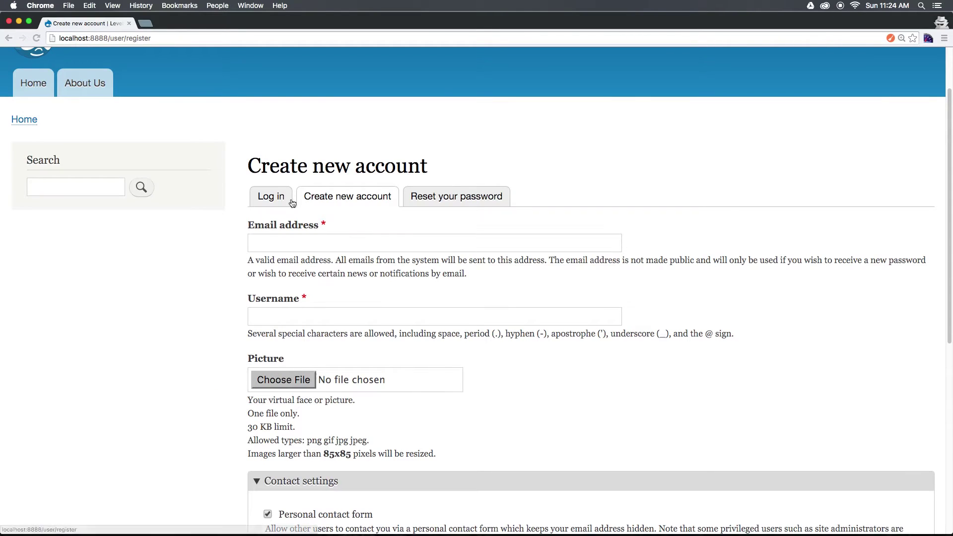
left_click(291, 202)
left_click(301, 322)
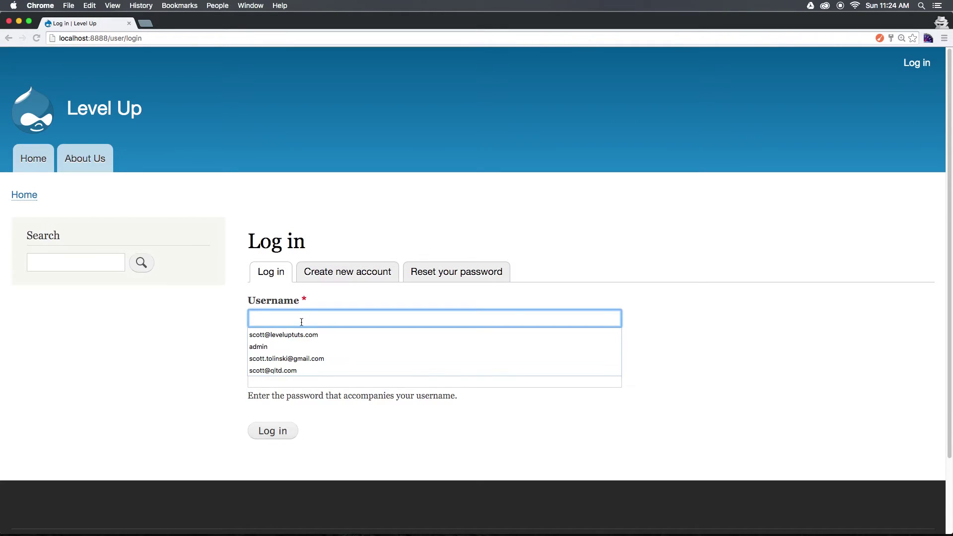
type("scott")
key("Tab")
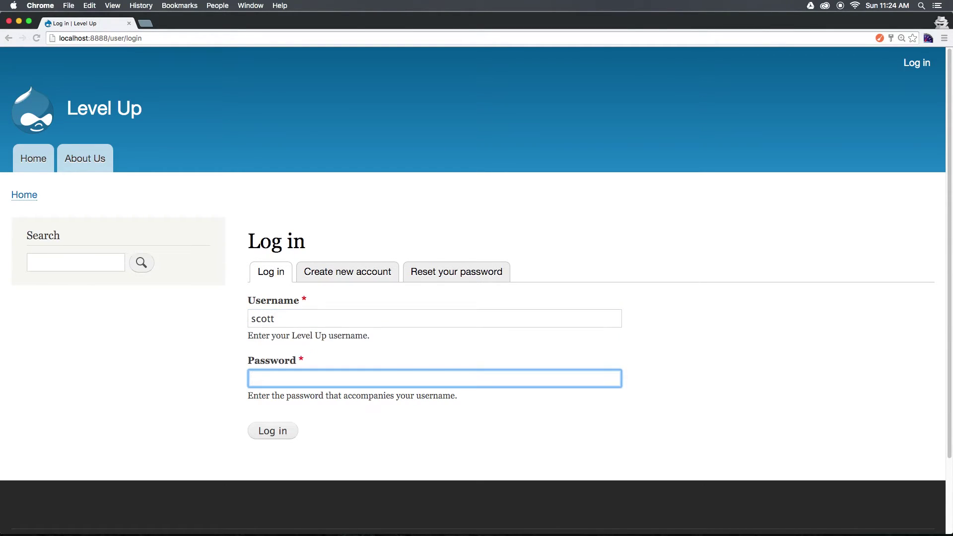
type("********")
key("Return")
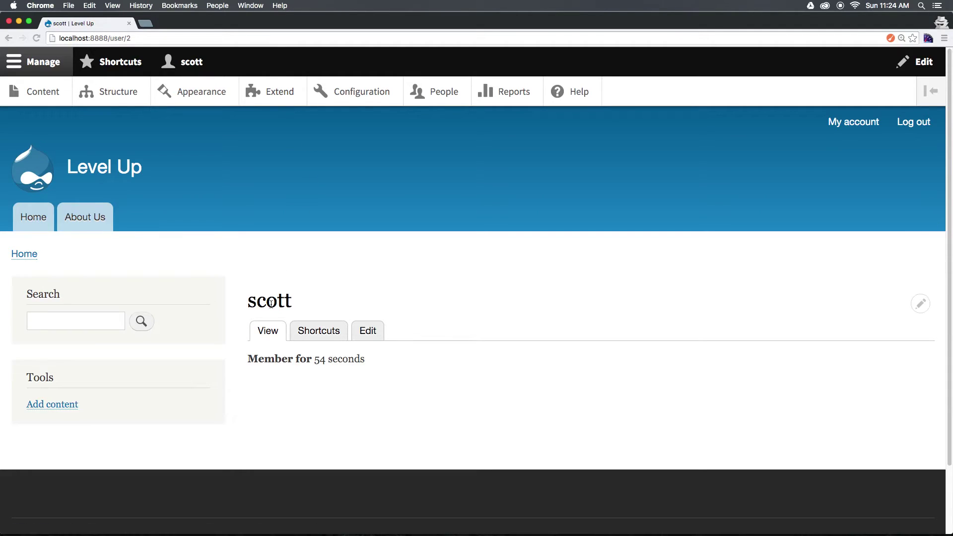
Save the new user's account without the Administrator role
key("super+grave")
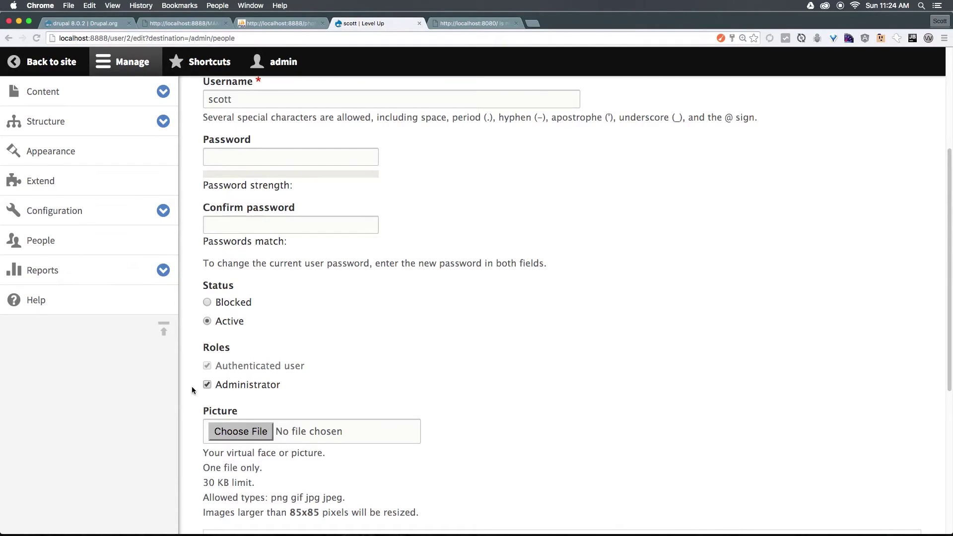
scroll(430, 393, "down", 5)
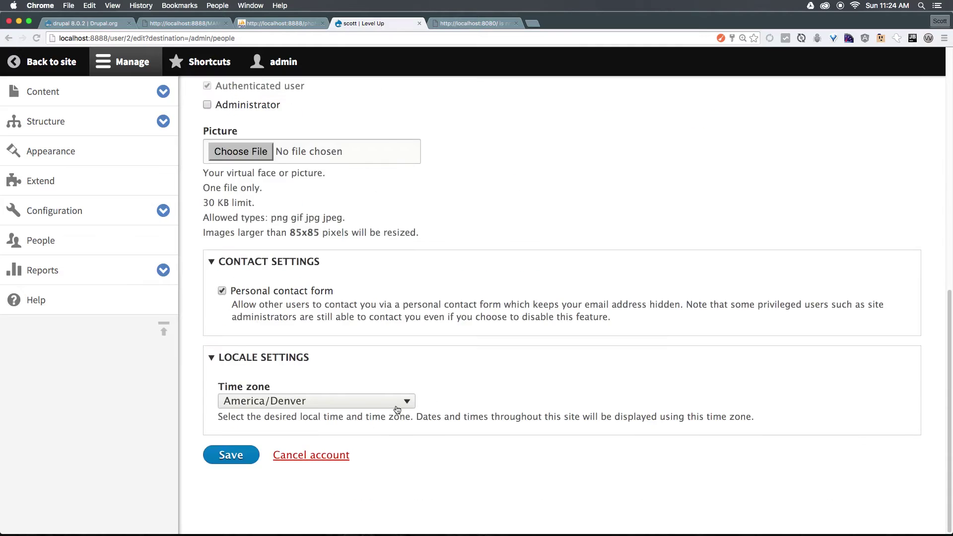
left_click(220, 457)
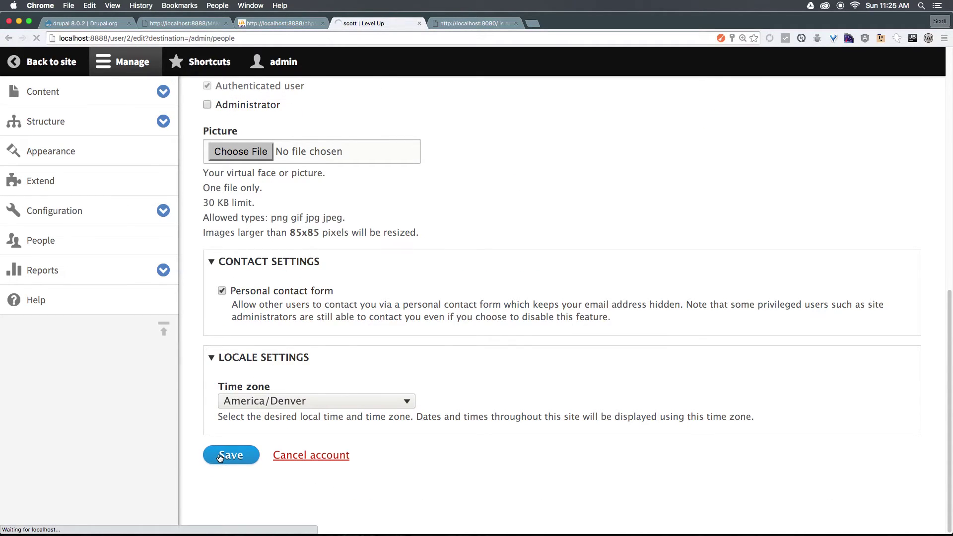
Reload the user's own account page in the private window to confirm reduced permissions, then return to admin
key("super+grave")
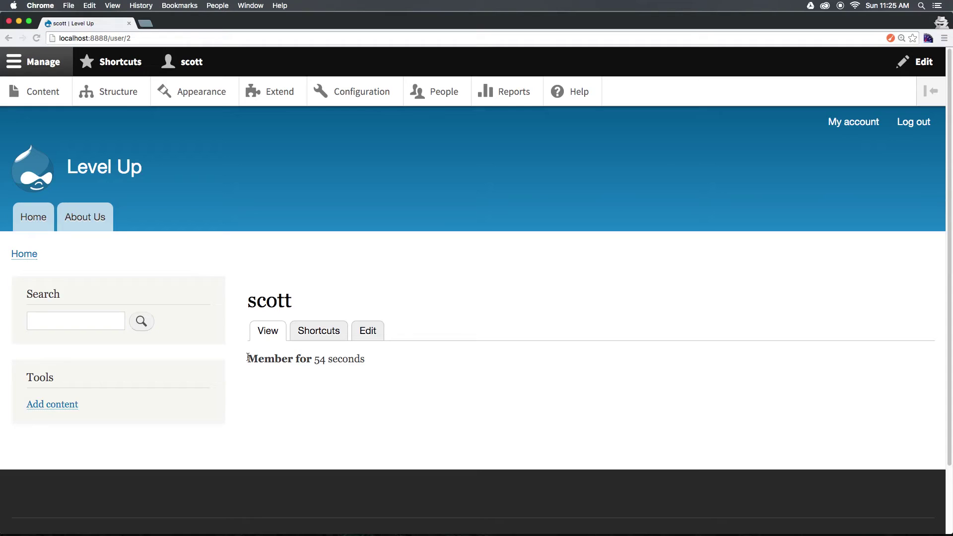
key("super+r")
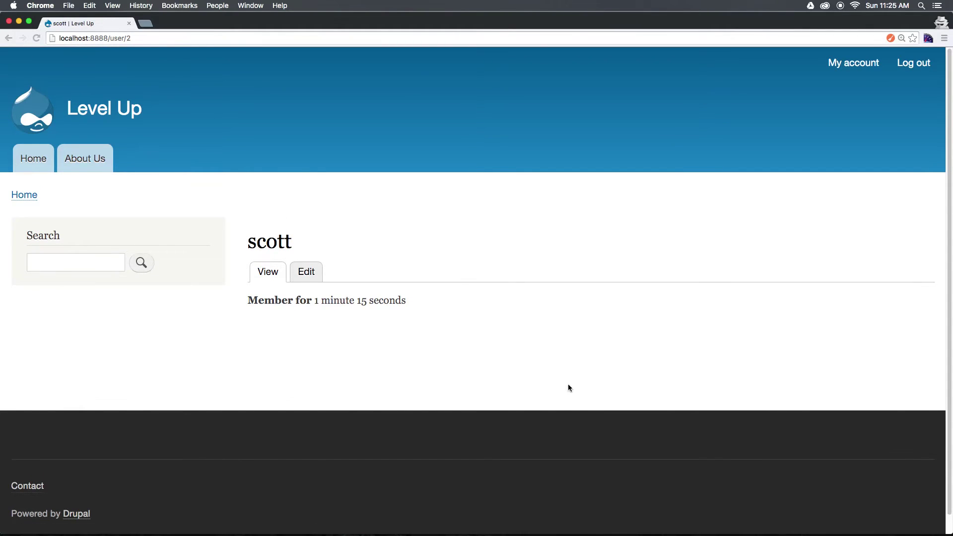
left_click(869, 63)
left_click_drag(406, 300, 236, 171)
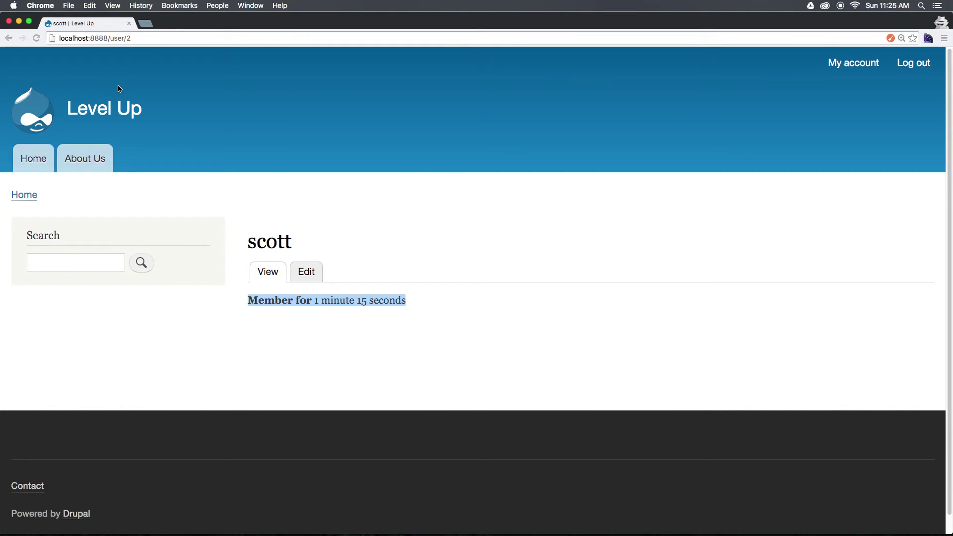
key("super+grave")
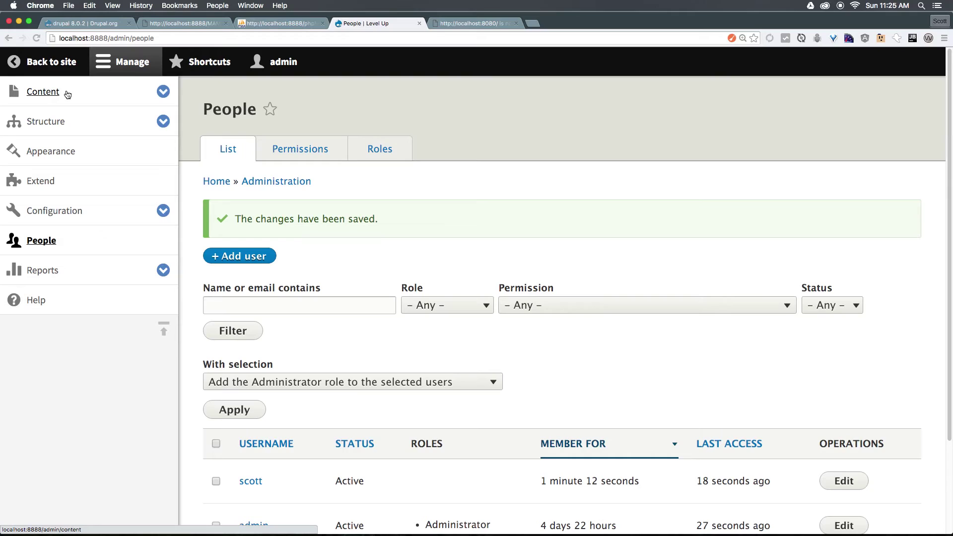